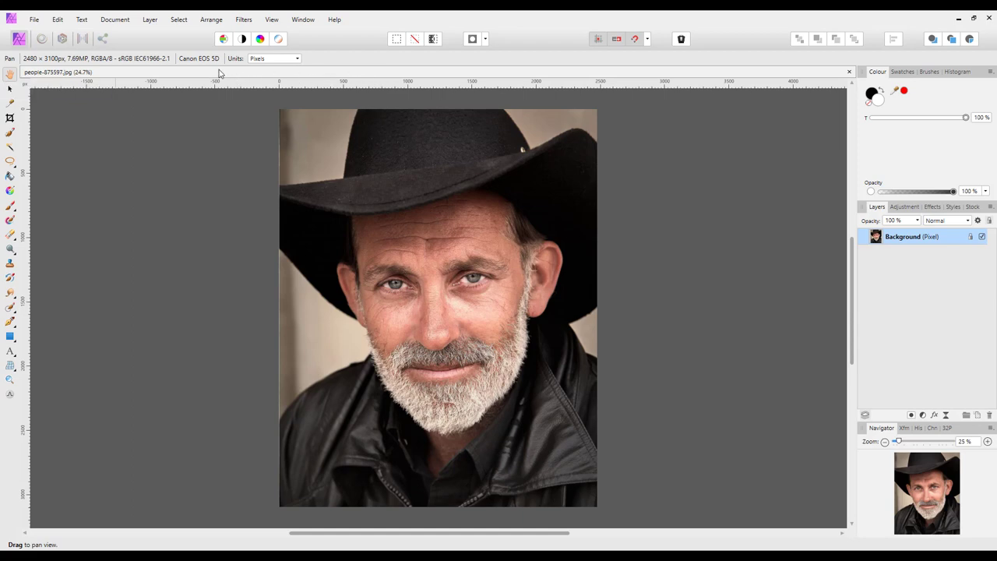
Float the people-875597.jpg document in its own window and dock it back into the workspace
left_click_drag(219, 73, 455, 149)
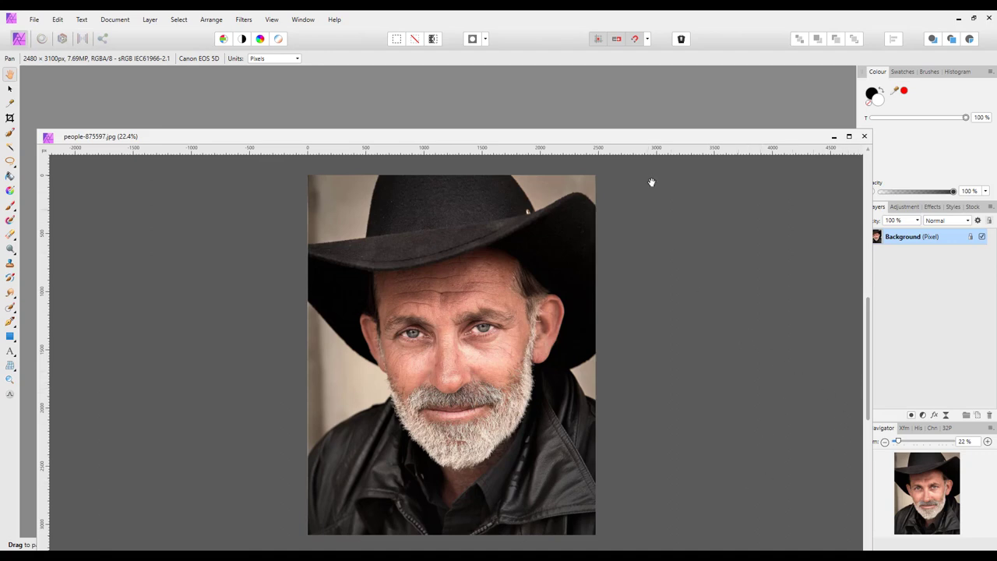
left_click_drag(637, 138, 624, 80)
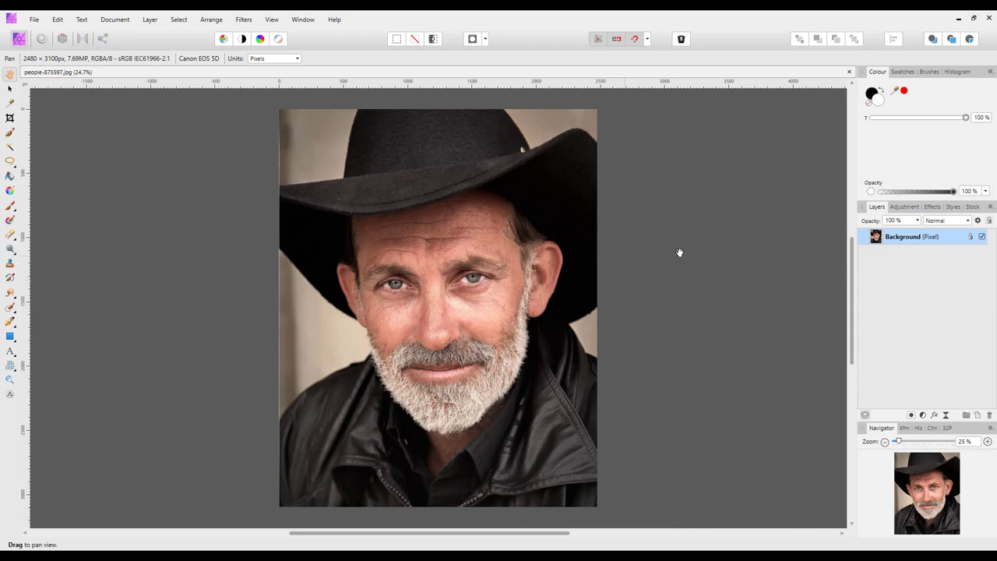
Copy the Background layer of people-875597.jpg and create a new document from the clipboard
right_click(897, 241)
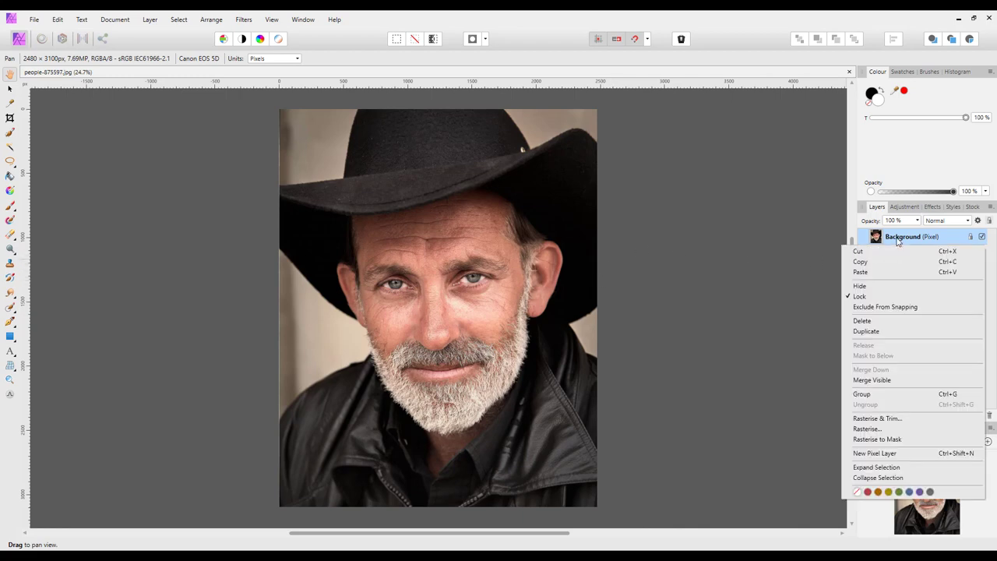
left_click(862, 262)
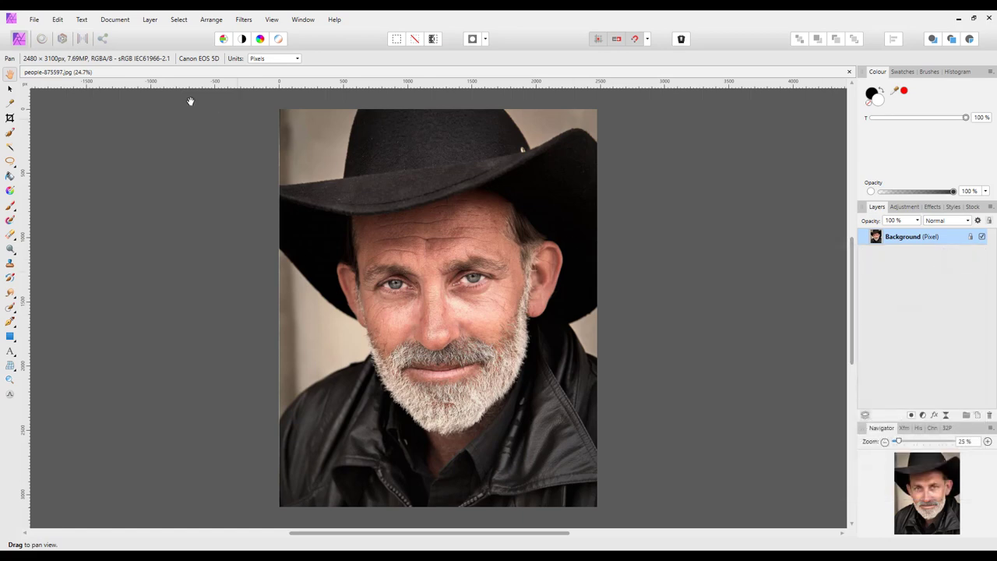
left_click(34, 20)
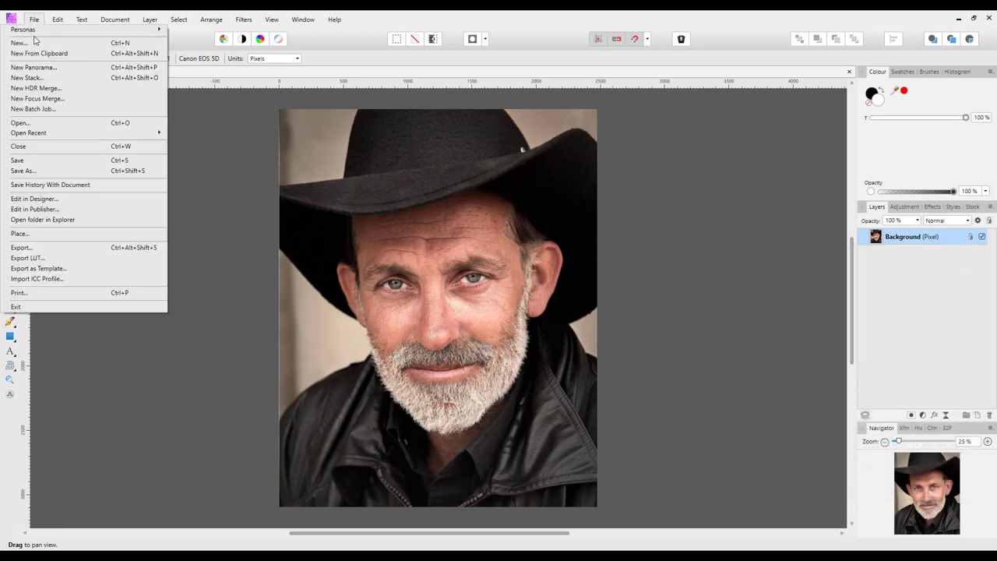
left_click(39, 53)
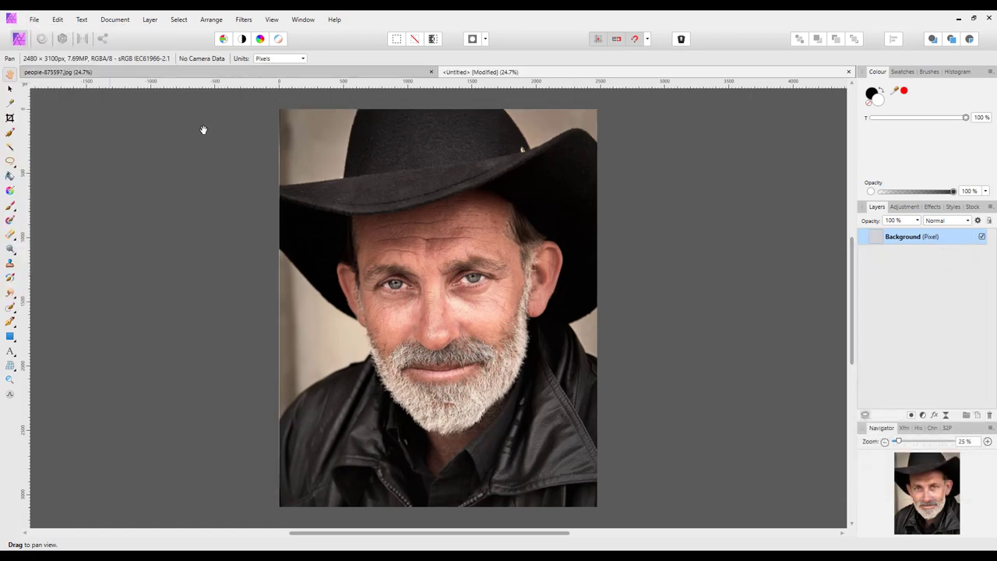
Float the untitled copy in its own window, shrink it and place it in the empty area beside the main portrait
left_click(396, 77)
left_click(532, 71)
left_click(532, 71)
left_click_drag(604, 75, 504, 122)
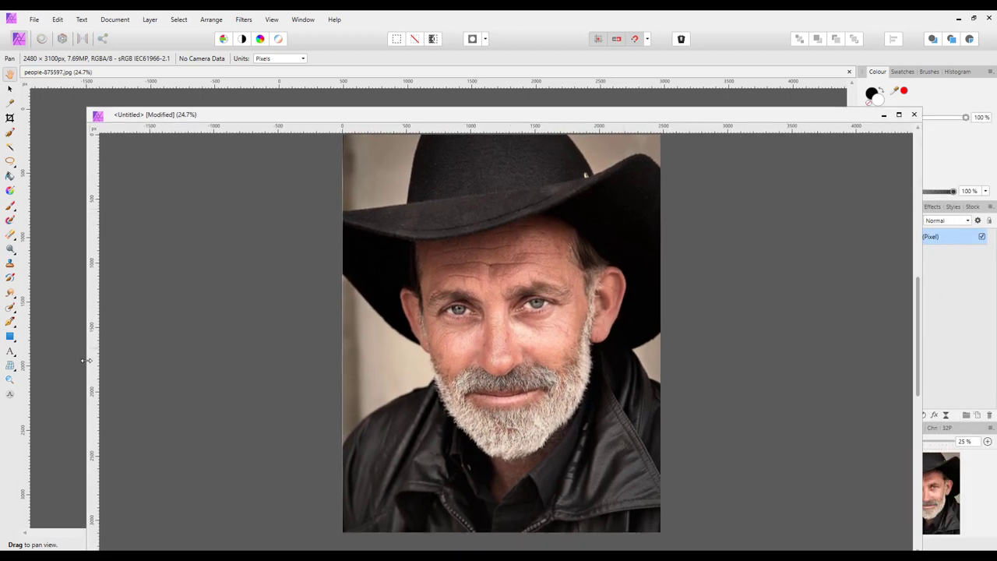
left_click_drag(87, 360, 631, 350)
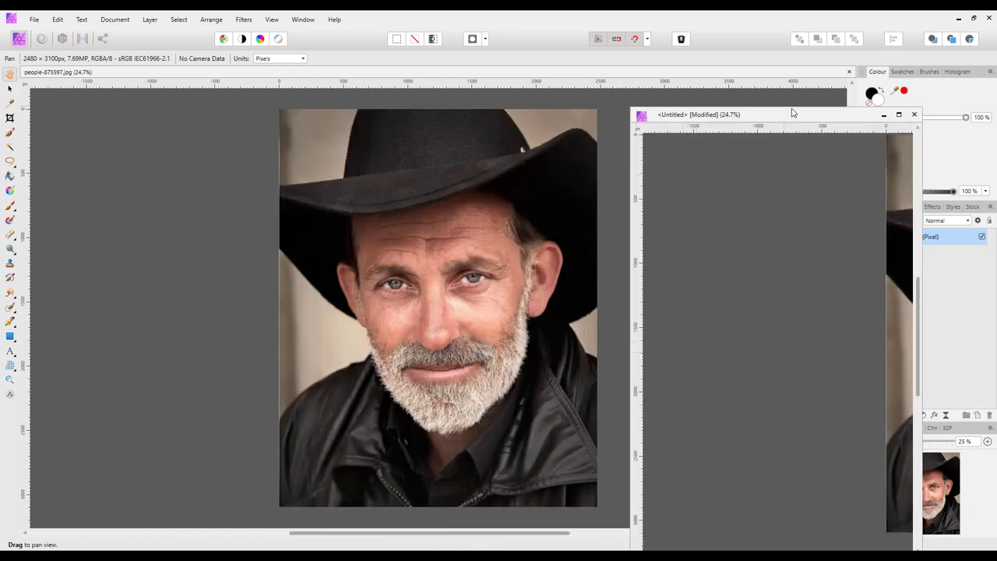
left_click_drag(791, 107, 710, 151)
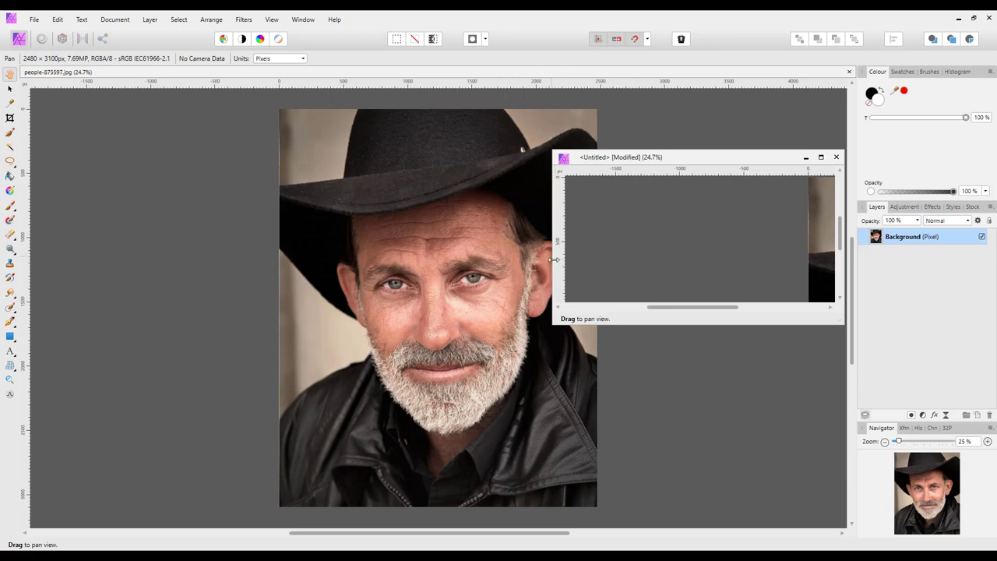
left_click_drag(552, 259, 648, 265)
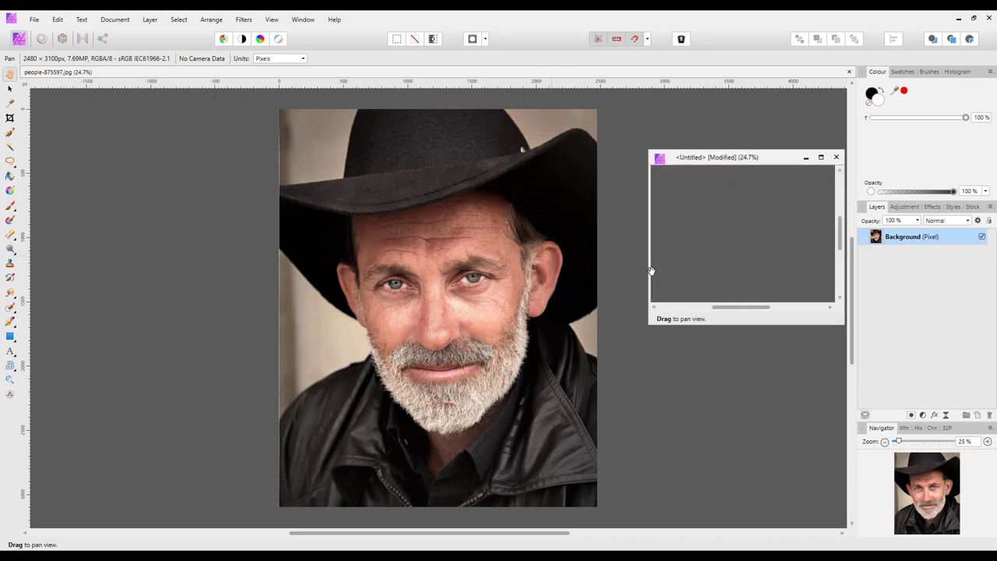
left_click_drag(781, 159, 754, 160)
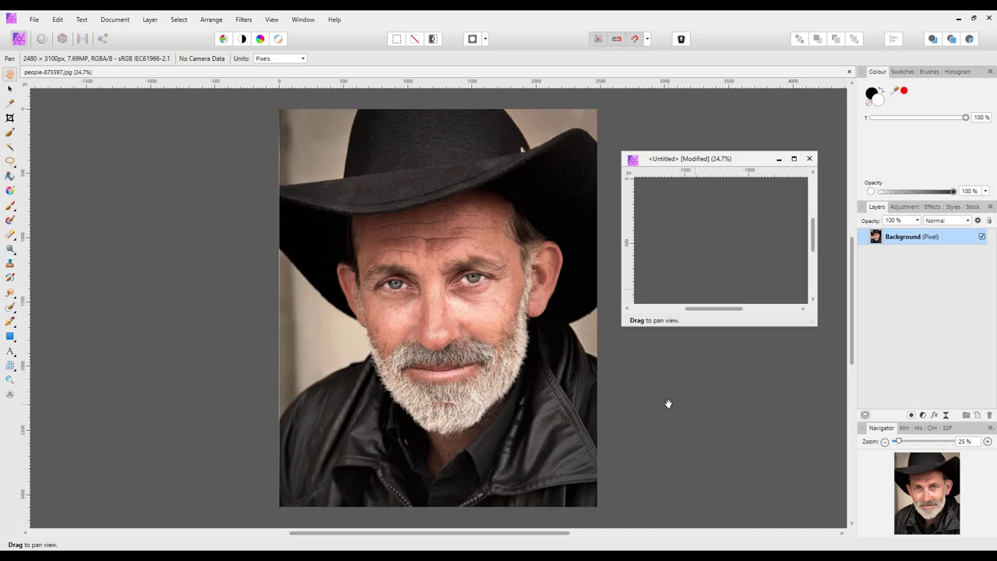
Enlarge the floating untitled window, fit the whole image inside it and position it beside the portrait
key("ctrl+0")
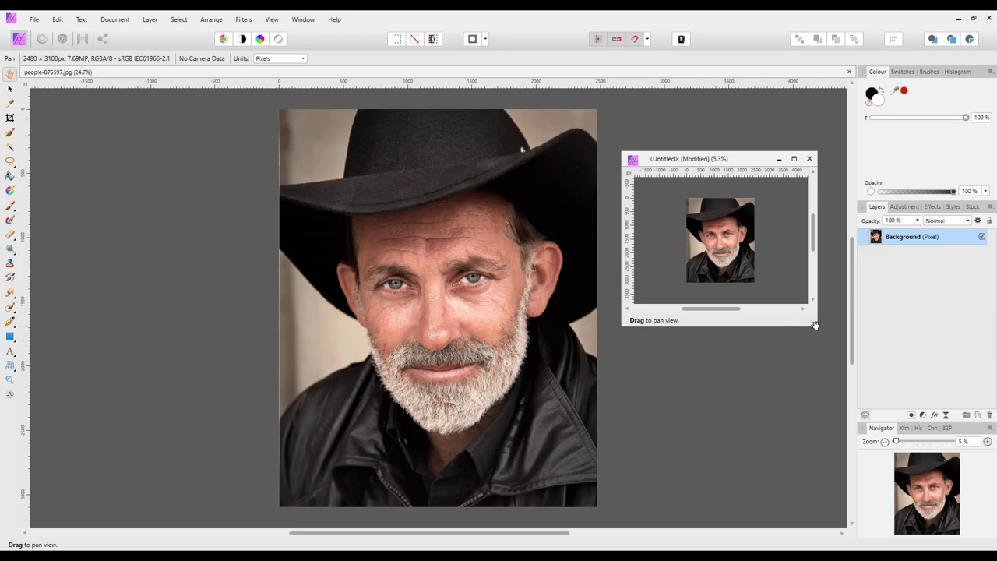
left_click_drag(813, 321, 834, 433)
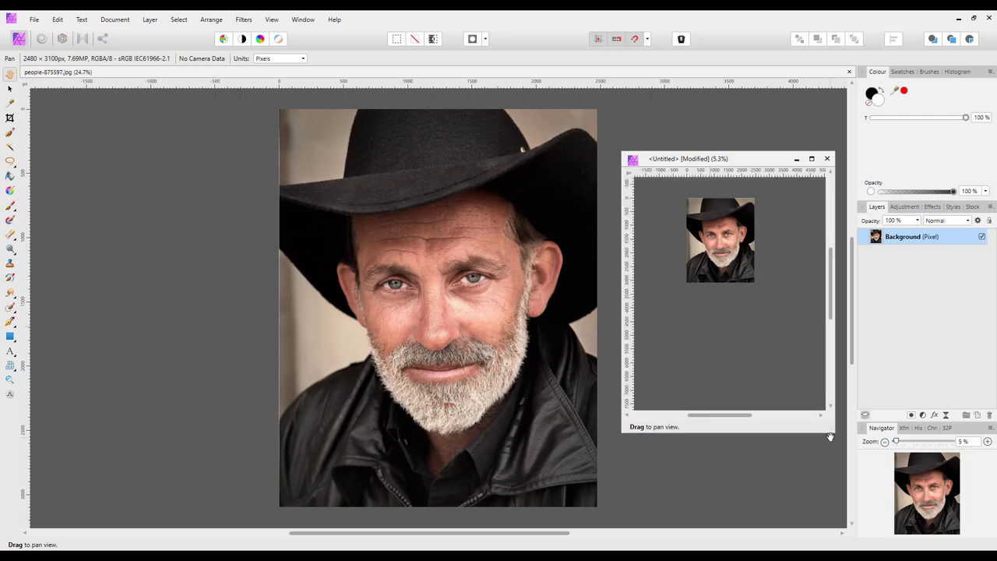
key("ctrl+0")
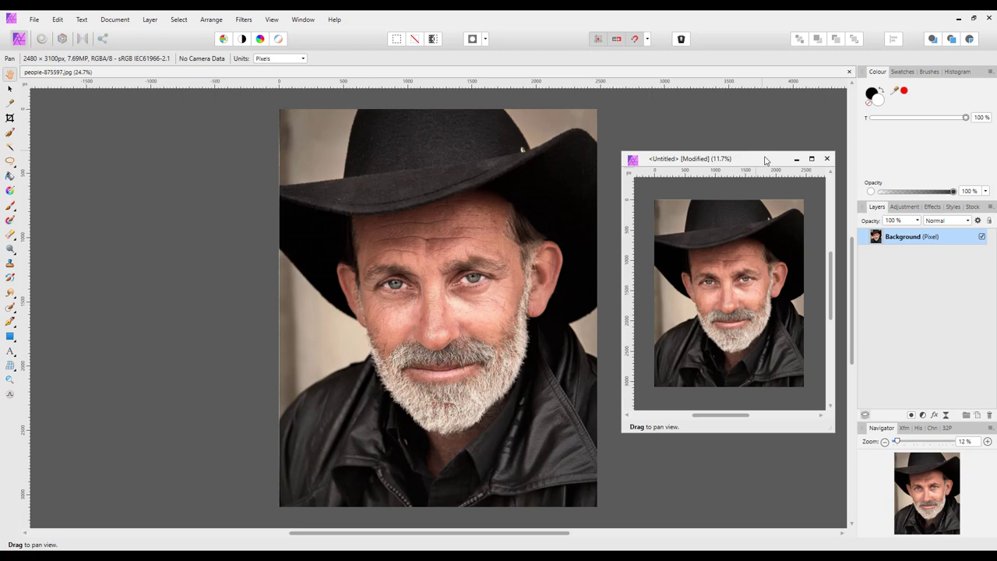
mouse_move(766, 160)
left_mouse_down()
mouse_move(742, 162)
mouse_move(770, 151)
mouse_move(762, 145)
left_mouse_up()
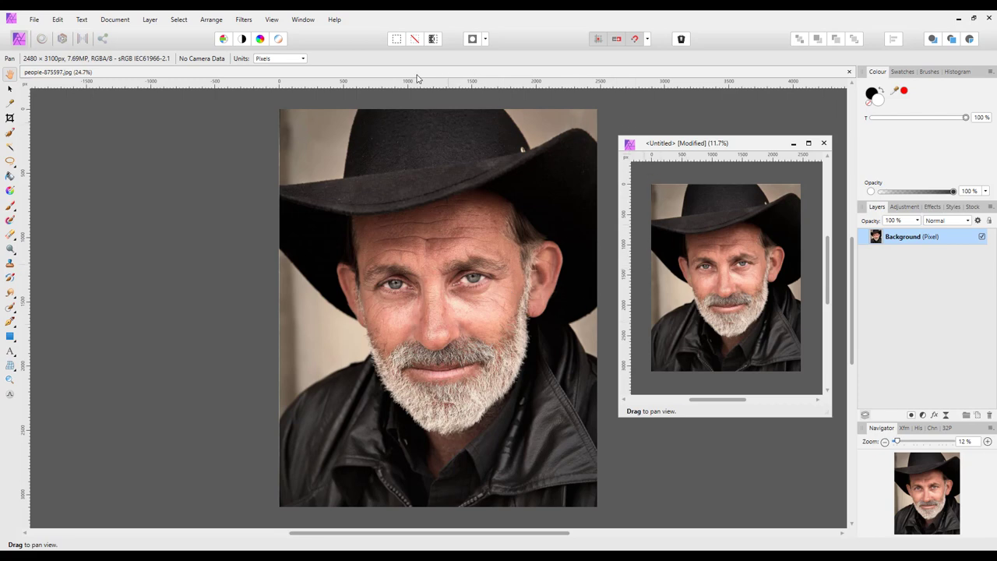
Add a Black and White adjustment to people-875597.jpg with Red at 0% and Yellow at 31%
left_click(261, 75)
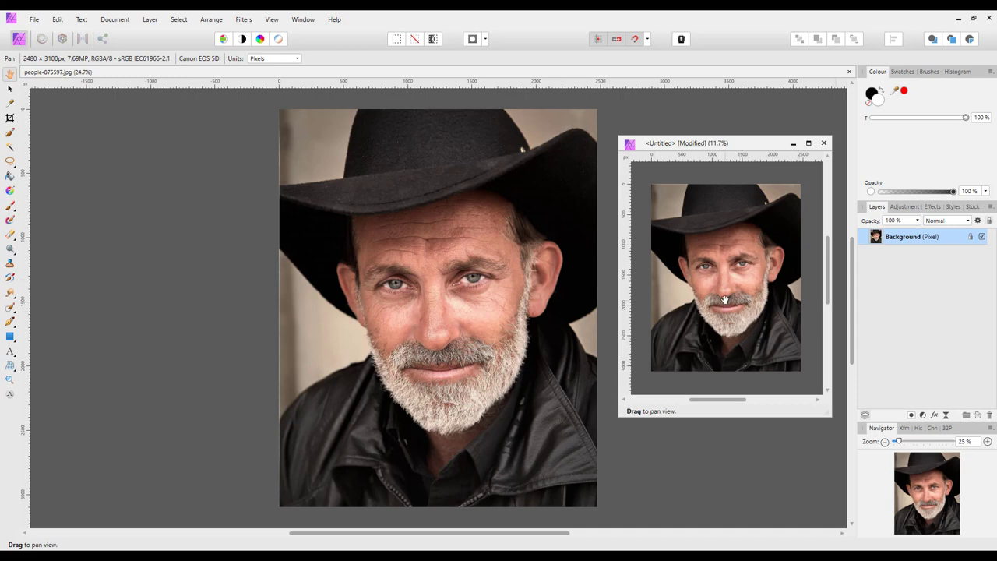
left_click(923, 415)
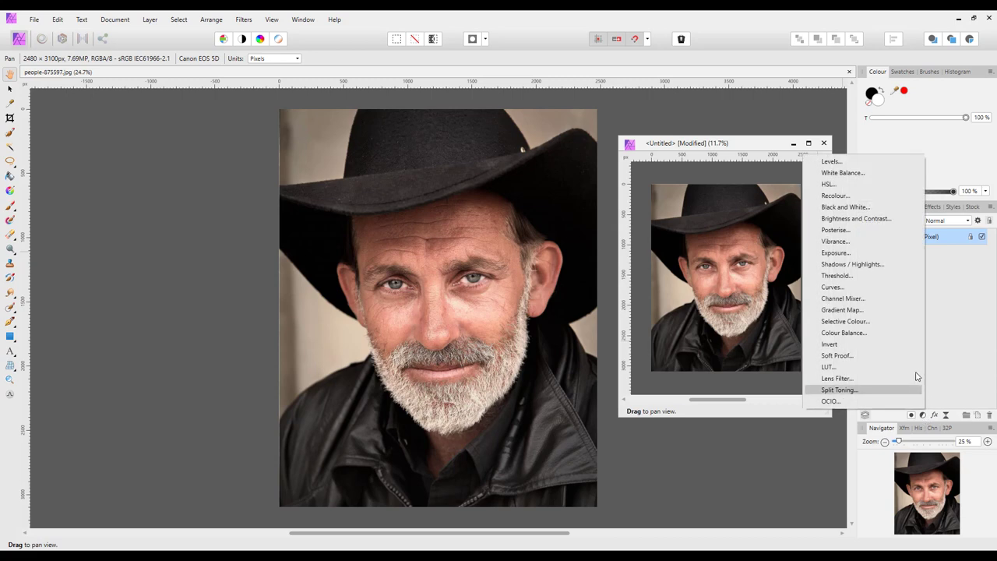
left_click(844, 208)
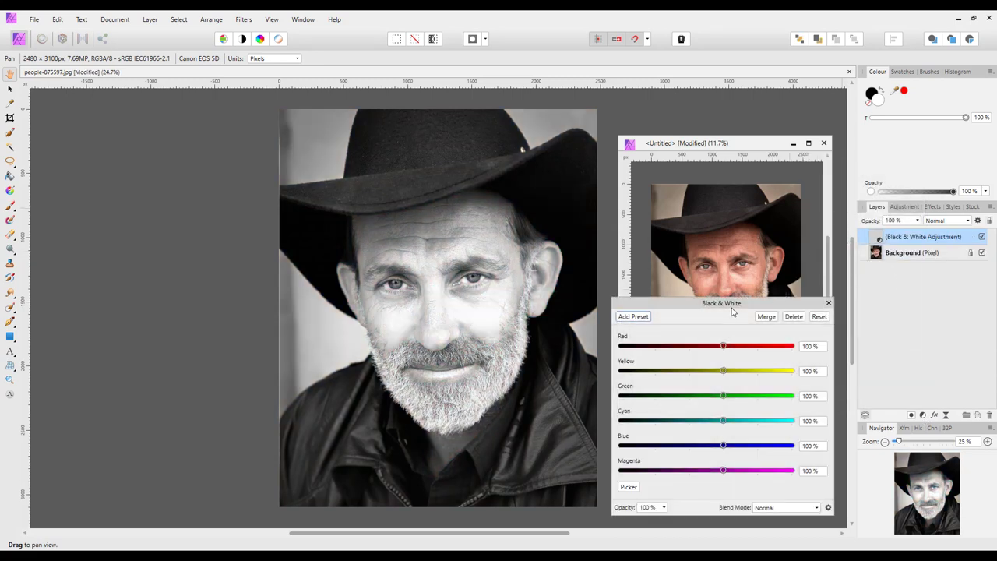
left_click_drag(677, 312, 98, 263)
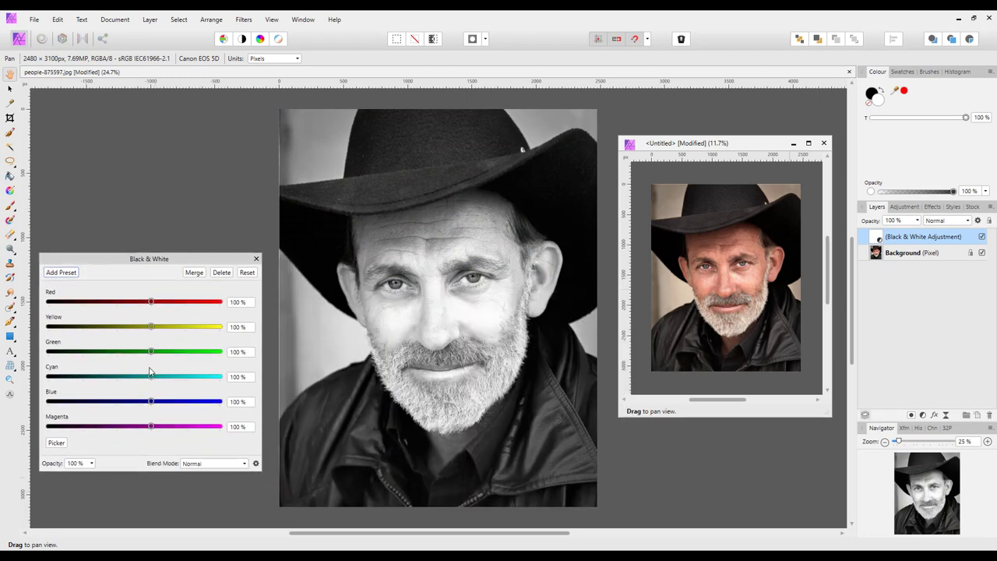
left_click_drag(152, 302, 128, 327)
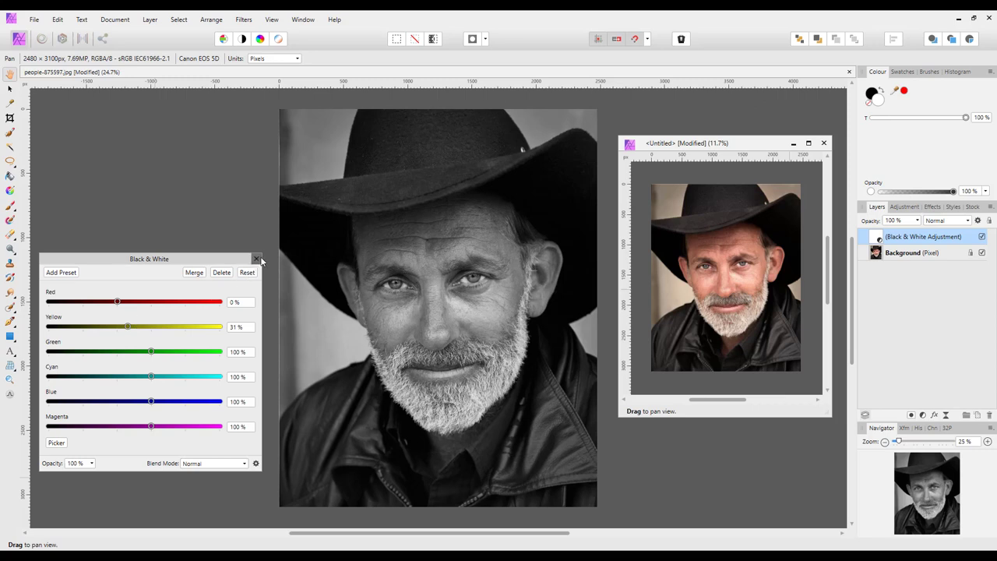
left_click(257, 258)
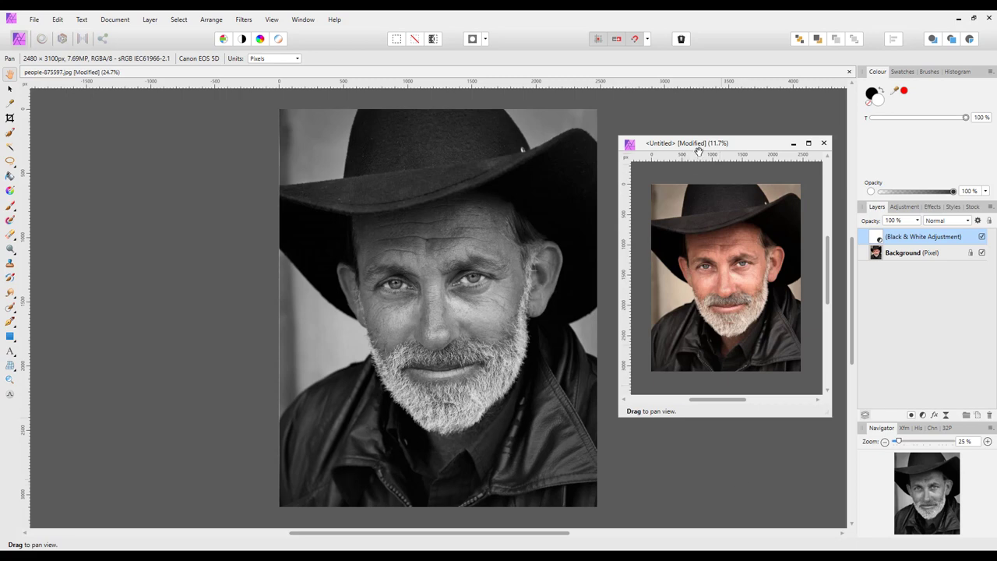
Dock the floating untitled document and switch between both documents to compare the black-and-white and colour versions
left_click_drag(704, 144, 657, 73)
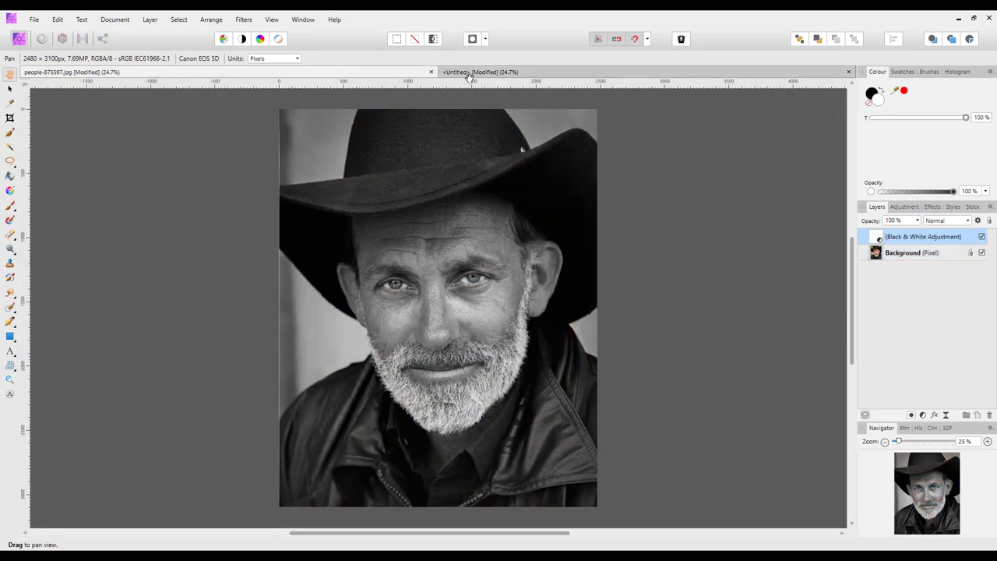
left_click(398, 74)
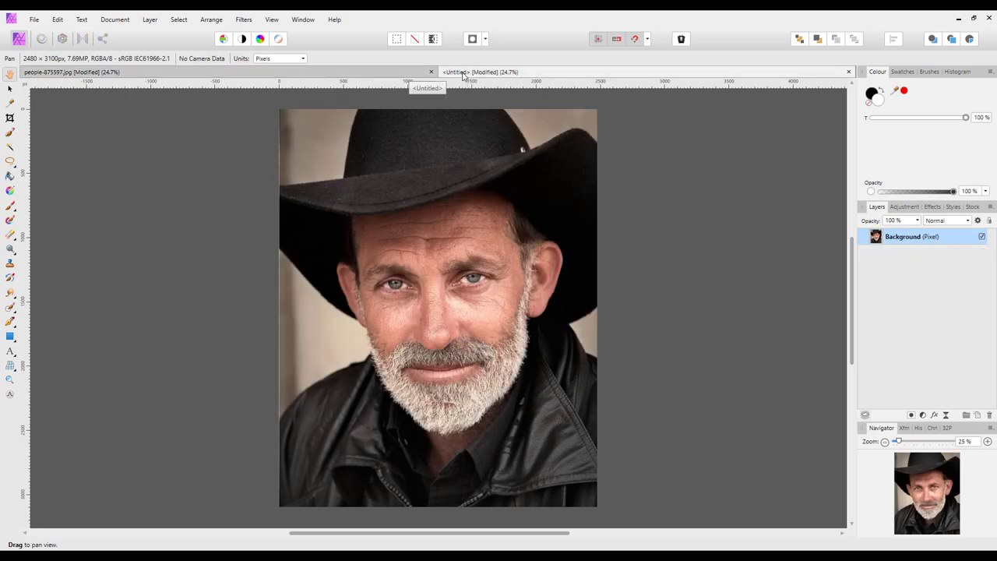
key("ctrl+Tab")
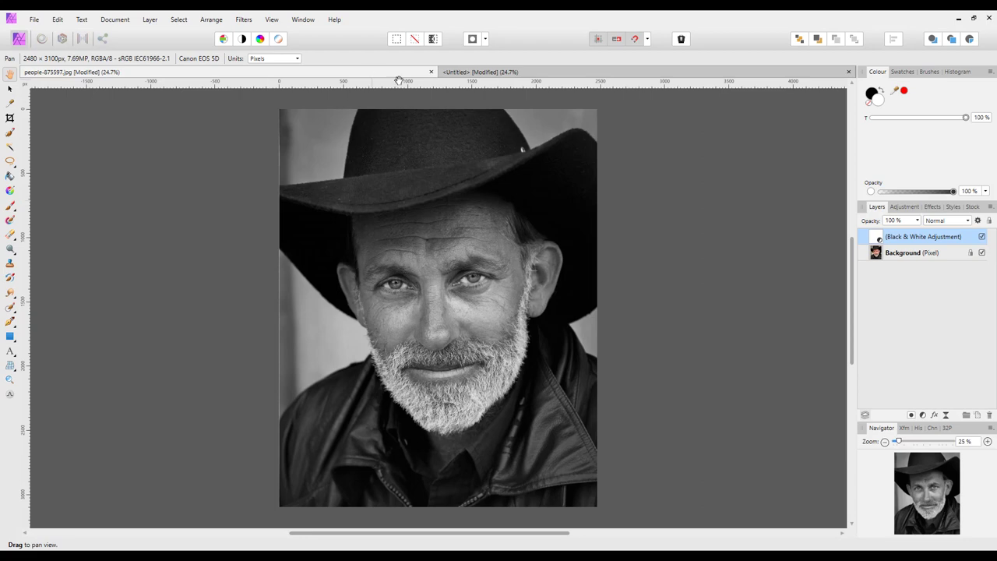
key("ctrl+Tab")
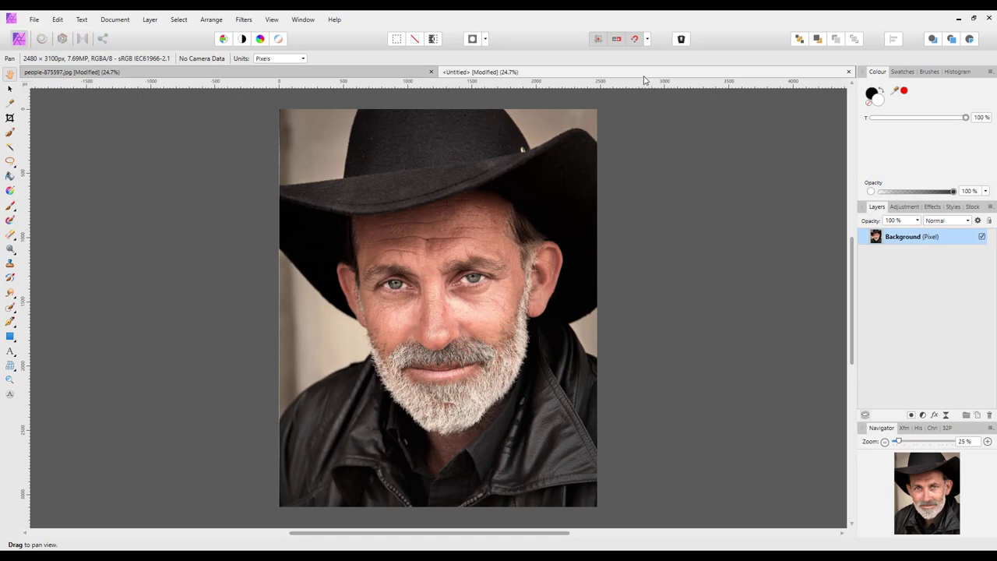
Float the untitled document by pulling it out of the workspace, and dock it again
left_click_drag(645, 75, 498, 160)
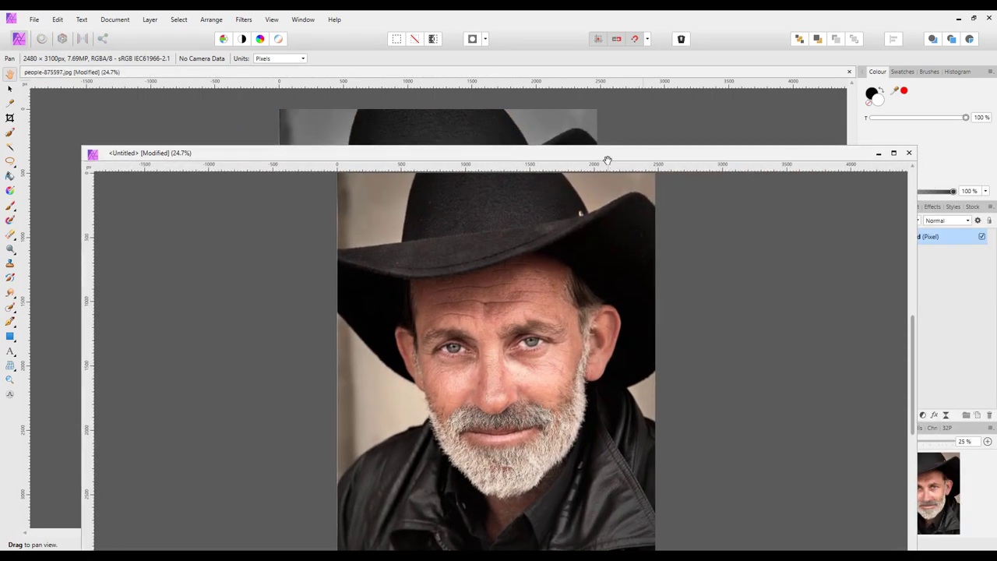
left_click_drag(586, 159, 604, 79)
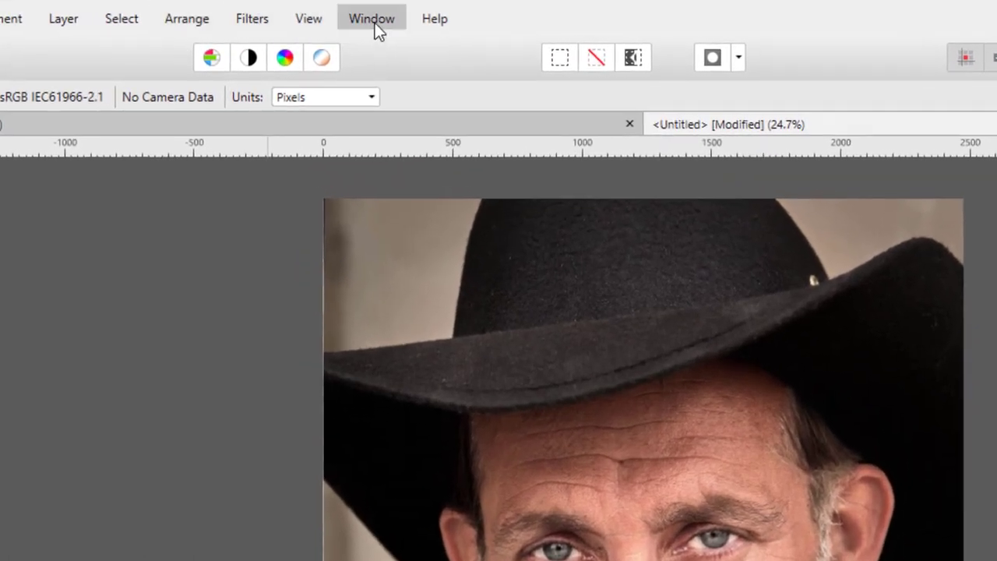
Float the untitled document using the Float command, reposition its window over the other document and bring up the docking commands
left_click(375, 22)
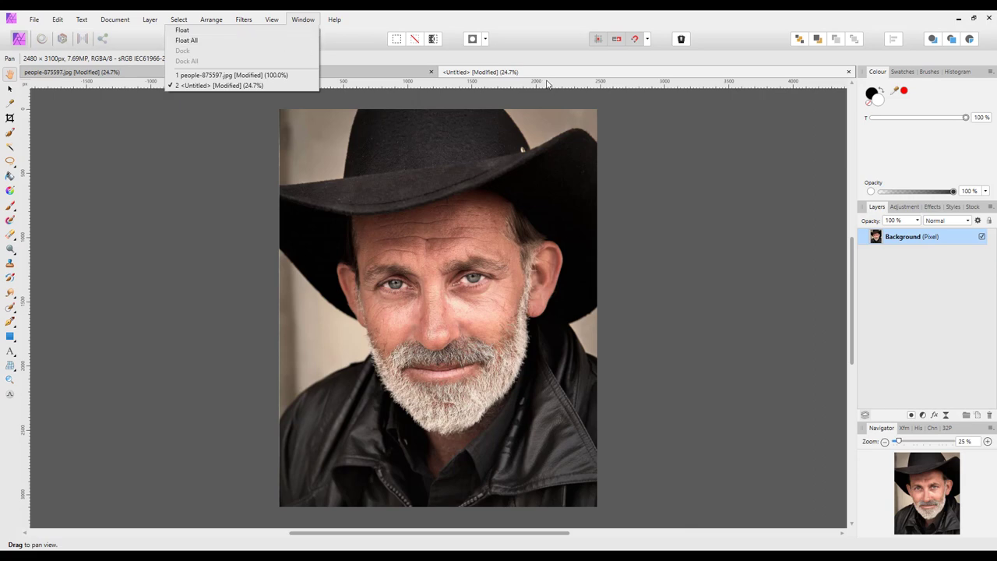
left_click(208, 35)
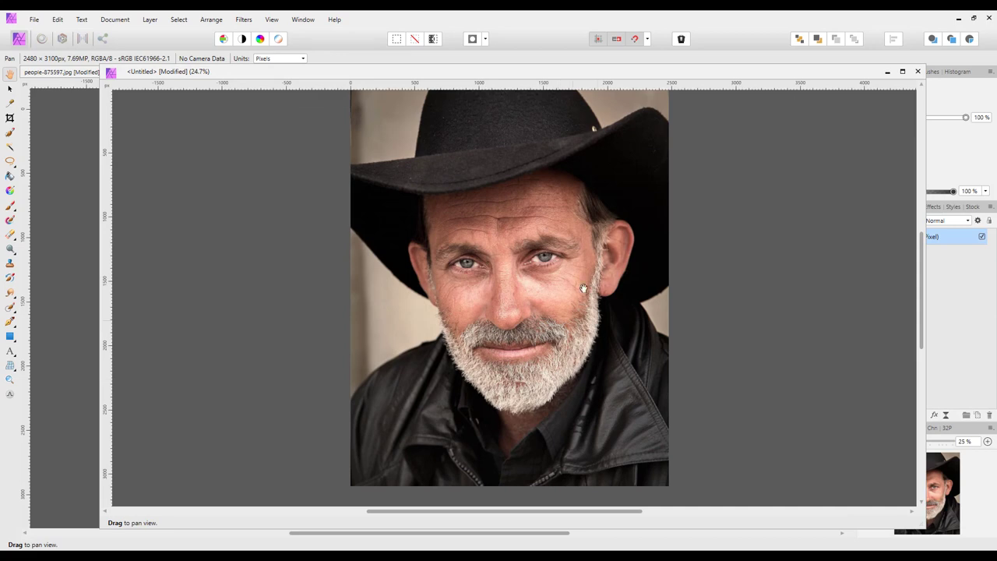
left_click_drag(697, 74, 663, 164)
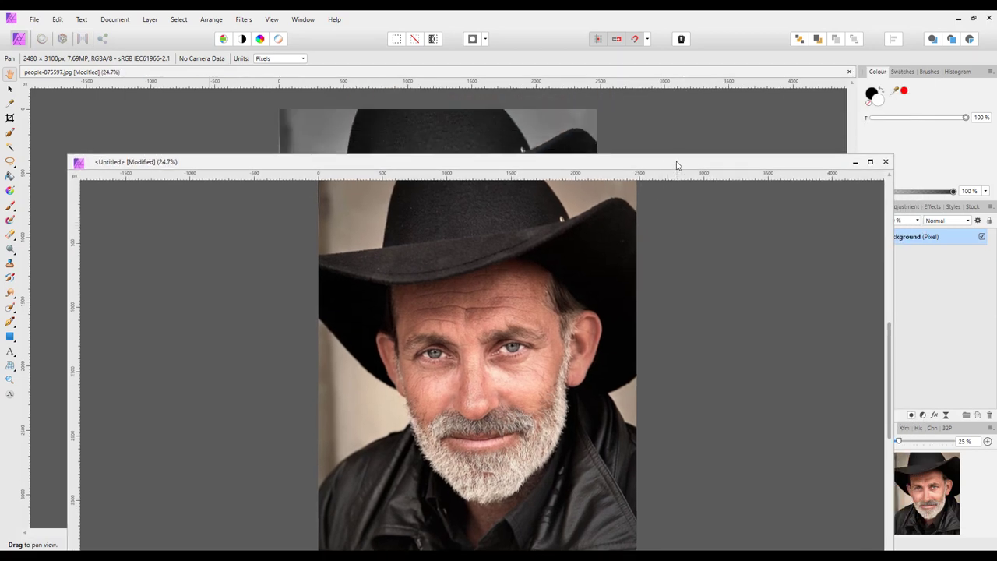
left_click_drag(678, 158, 682, 97)
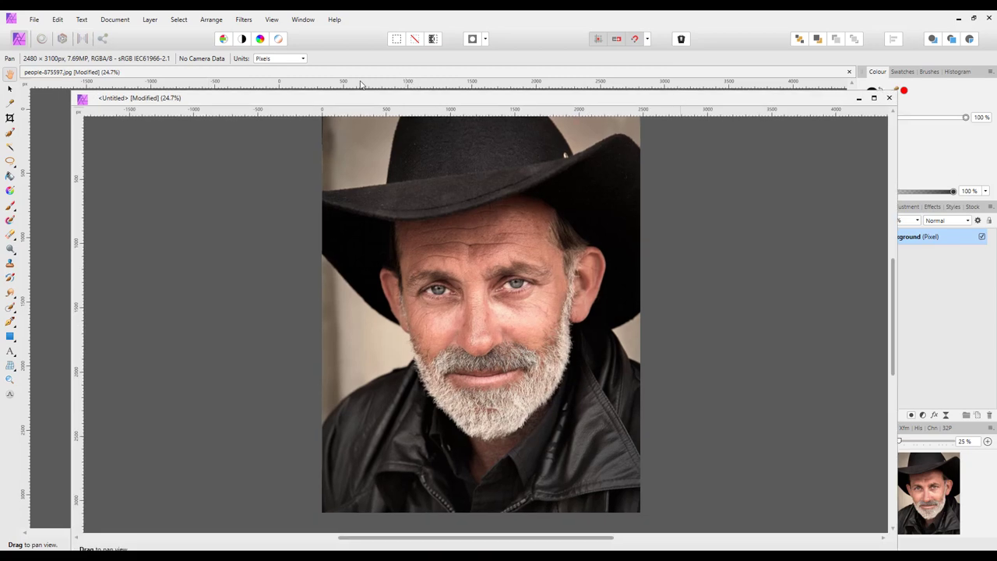
left_click(301, 22)
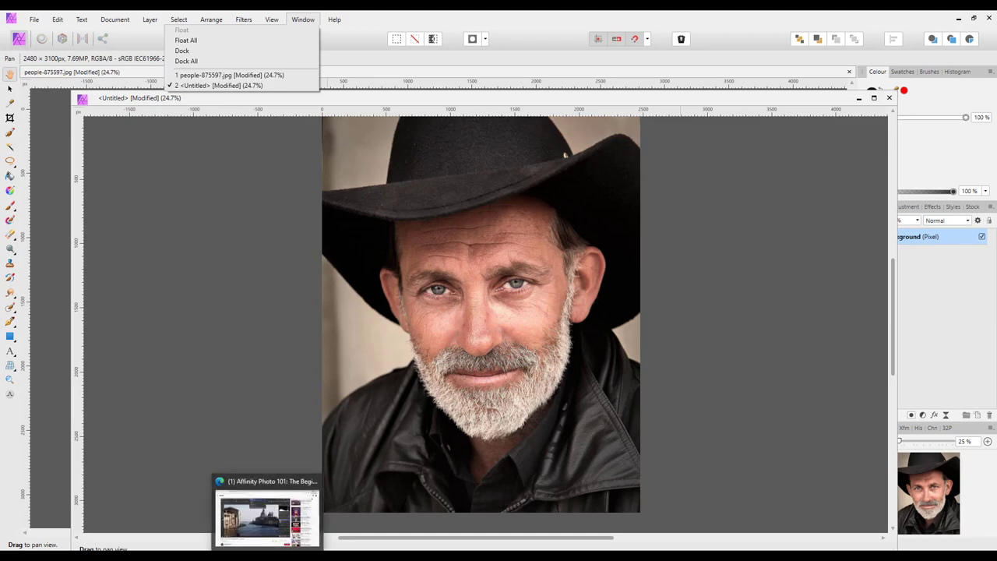
Switch to the YouTube video on Affinity Photo, play the Separated Mode part briefly, pause it and return to Affinity Photo
left_click(267, 514)
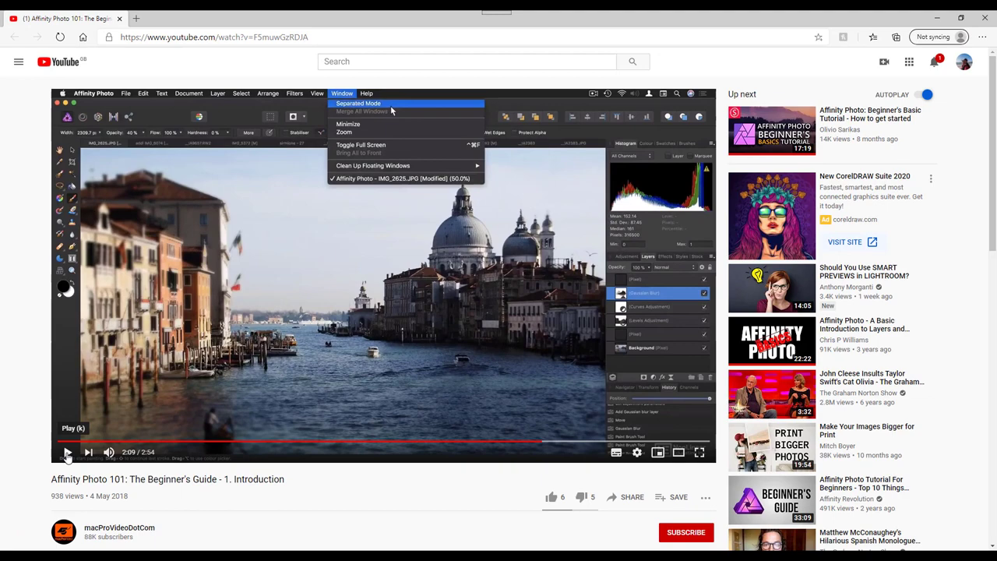
left_click(67, 452)
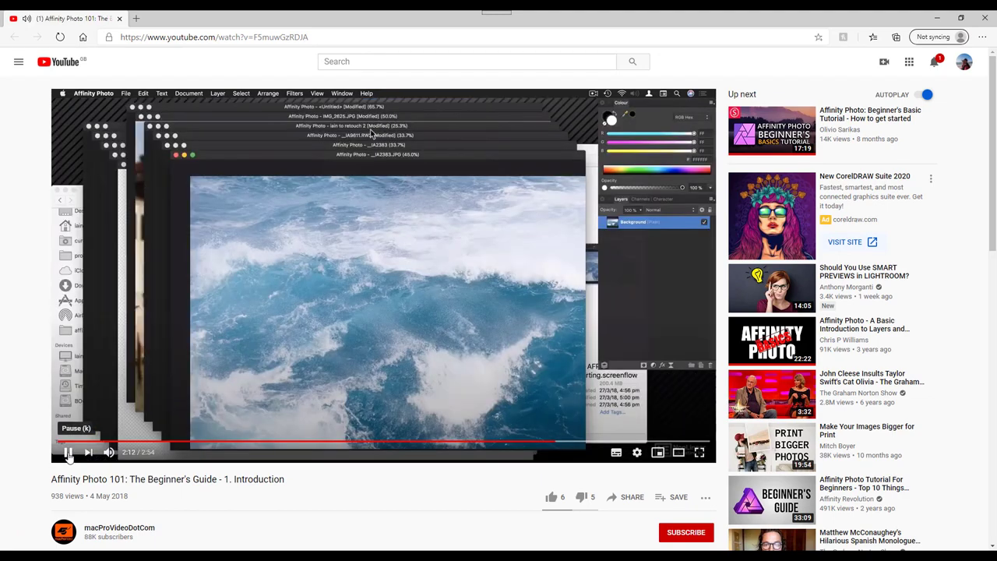
left_click(68, 453)
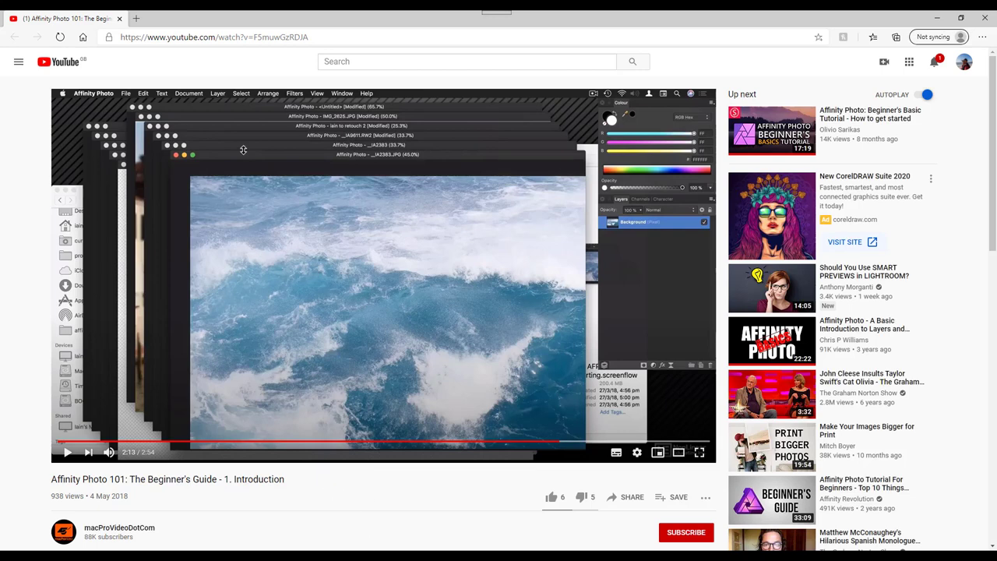
mouse_move(371, 555)
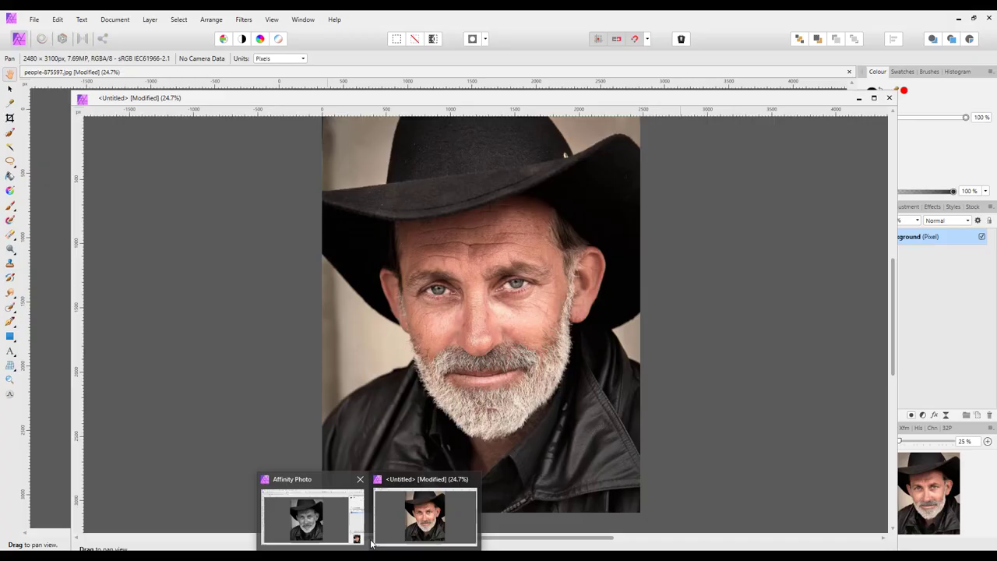
left_click(362, 536)
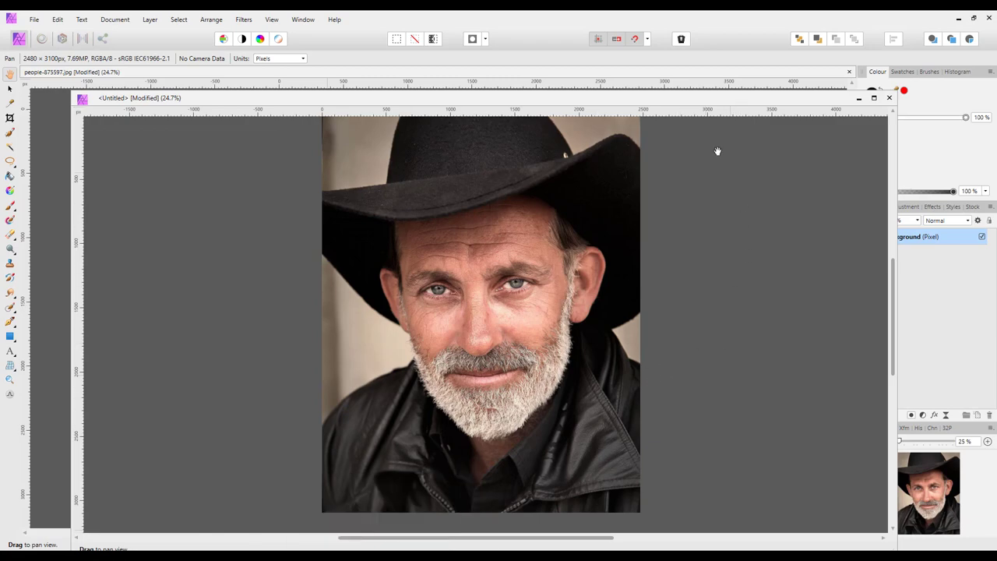
Dock the untitled document, make people-875597.jpg the active document and bring up its float and dock commands
left_click_drag(716, 95, 694, 81)
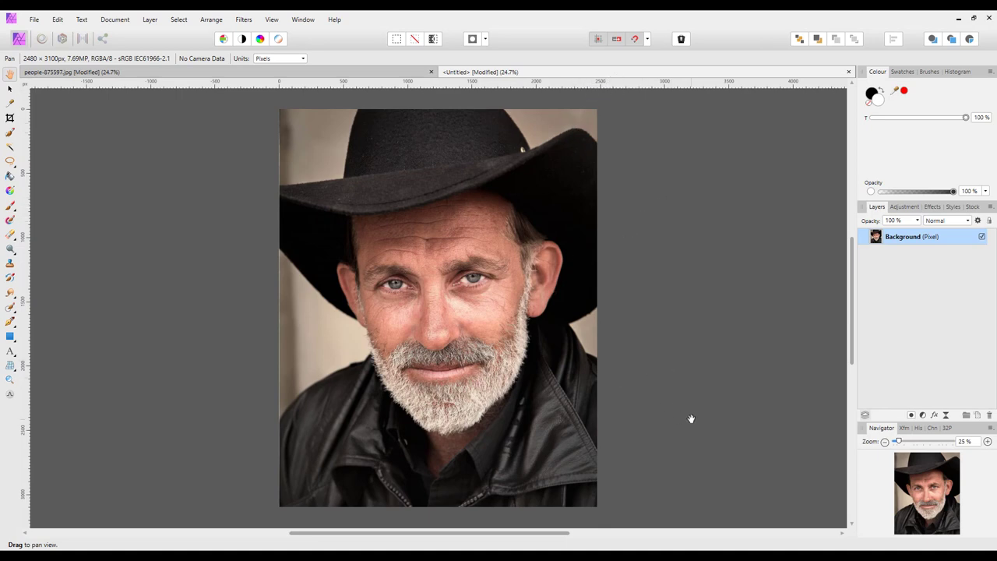
left_click(399, 72)
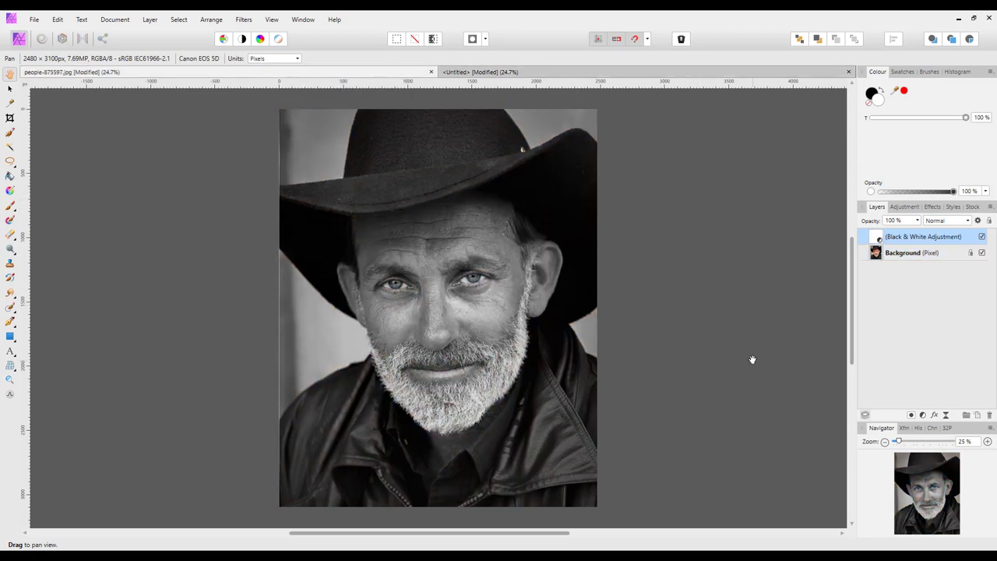
left_click(309, 21)
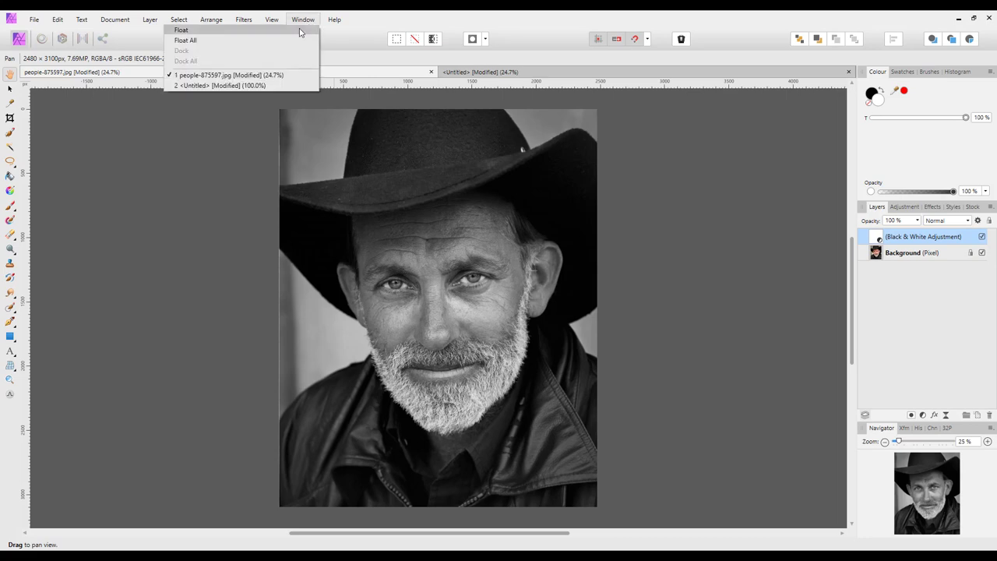